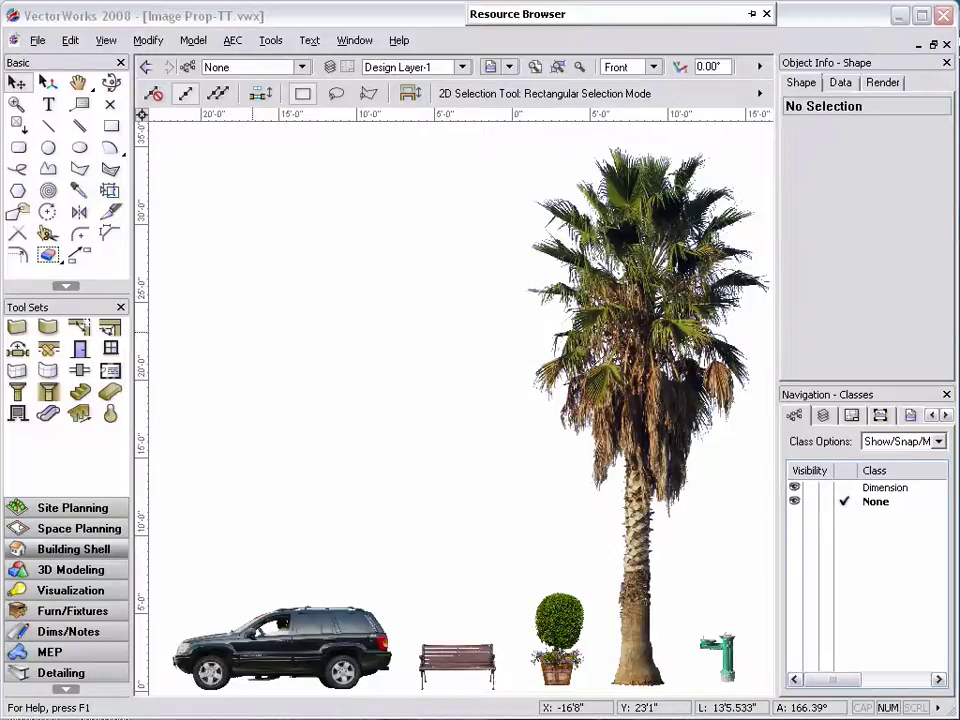
# - Pick the 'Image' saved view to show the oak tree photo on blue
pyautogui.click(491, 66)
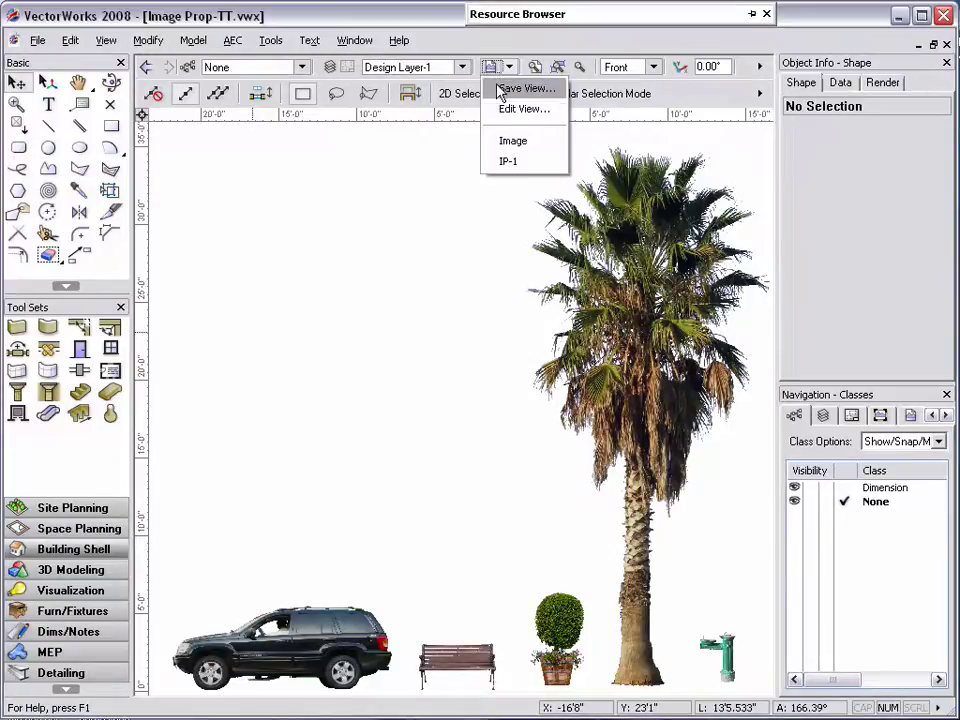
pyautogui.click(502, 143)
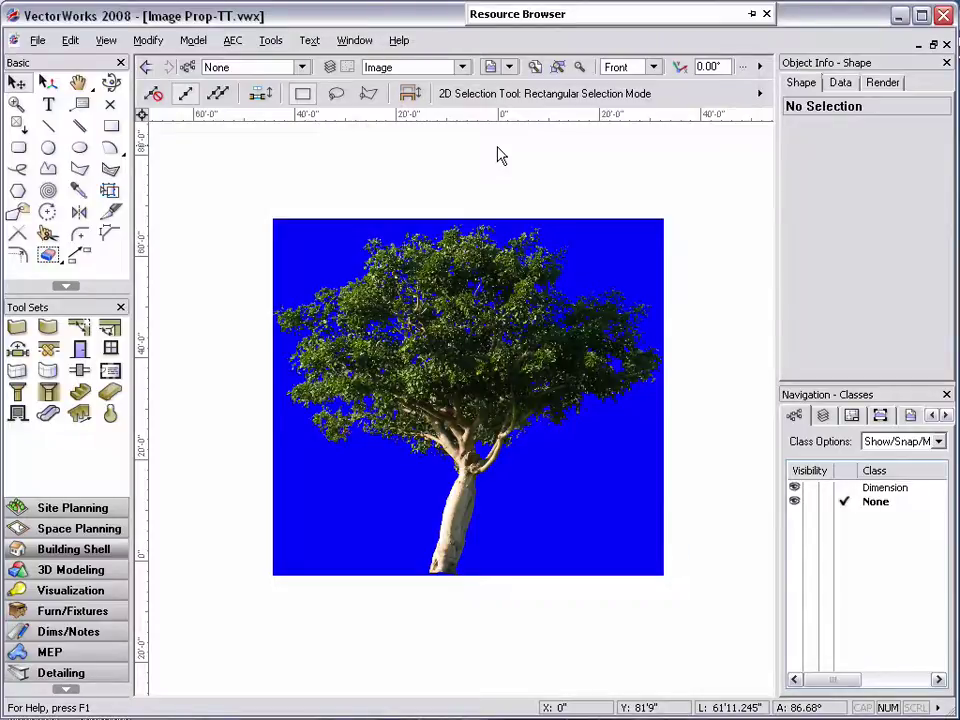
# - Create an image prop that reuses the document's existing Oak Tree image
pyautogui.click(193, 40)
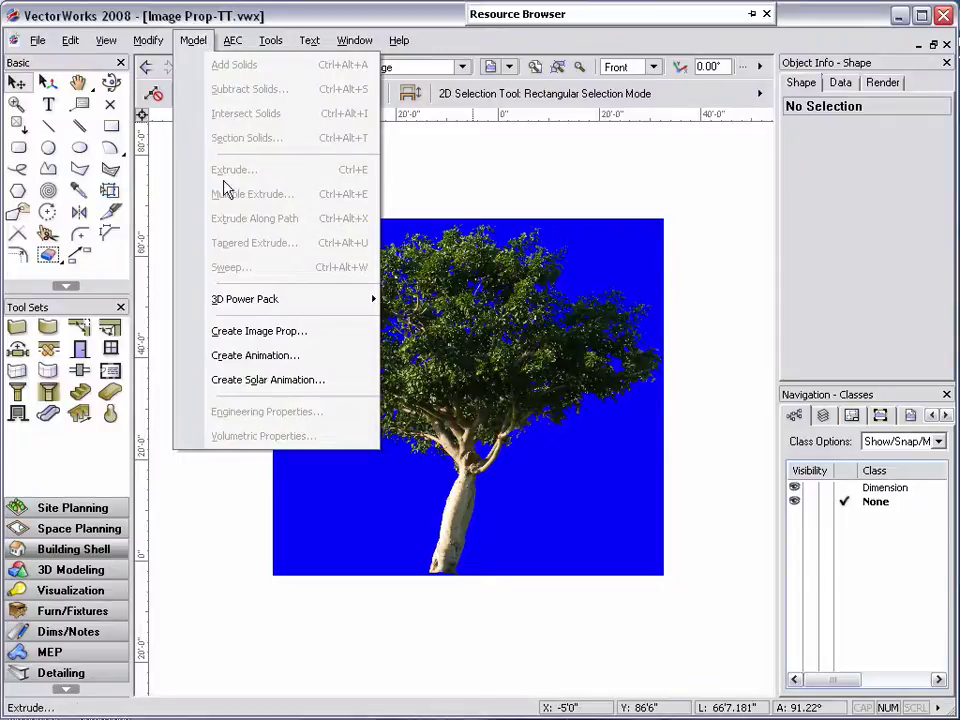
pyautogui.click(236, 331)
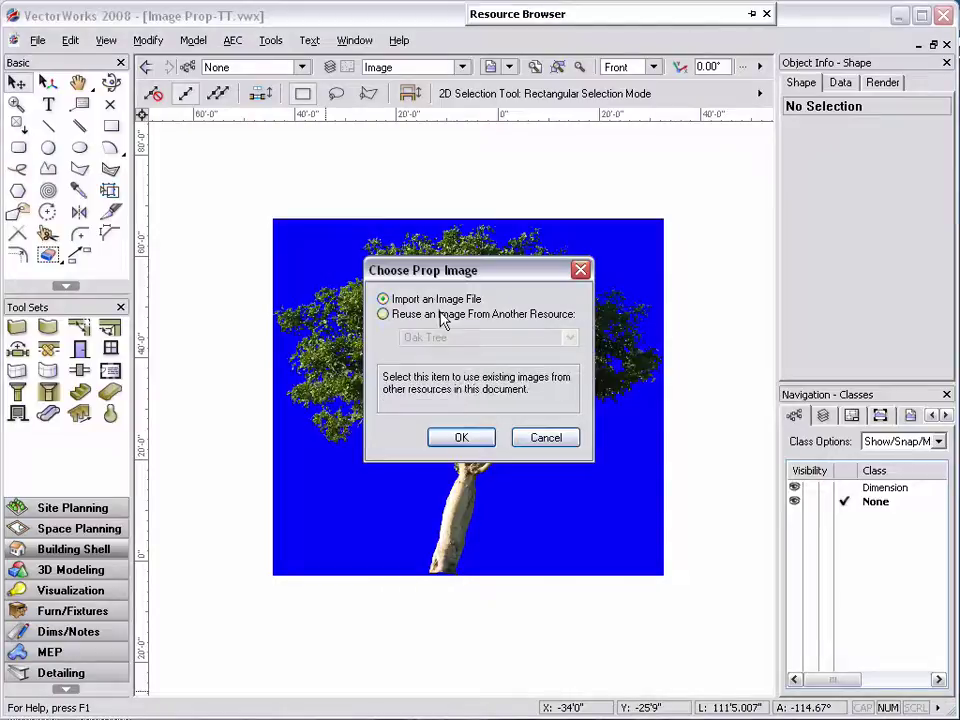
pyautogui.click(446, 316)
pyautogui.click(569, 338)
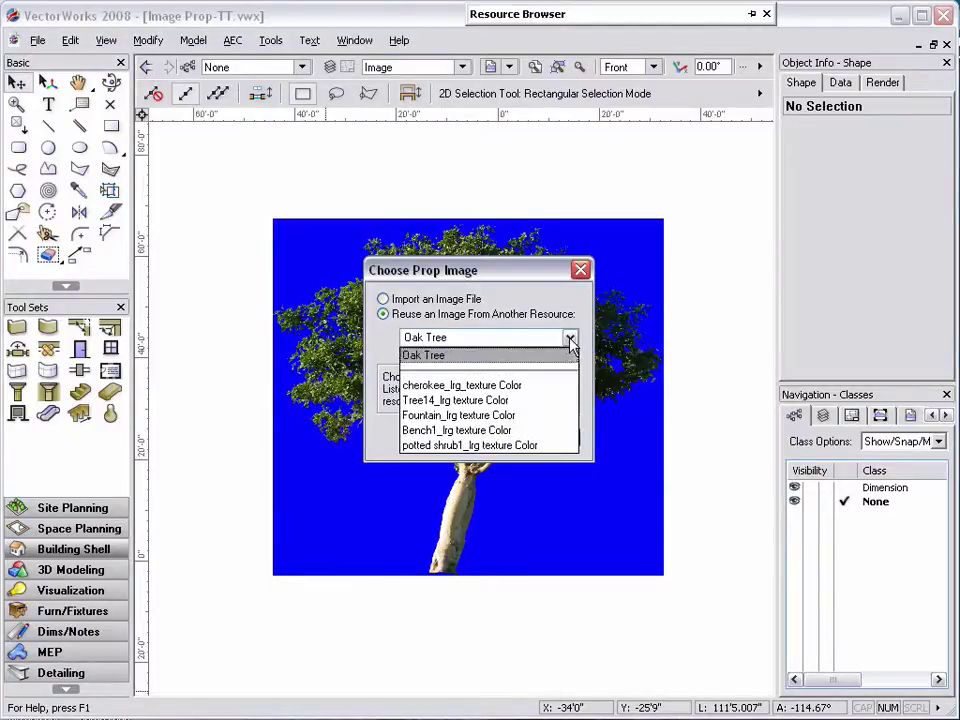
pyautogui.click(522, 358)
pyautogui.click(476, 440)
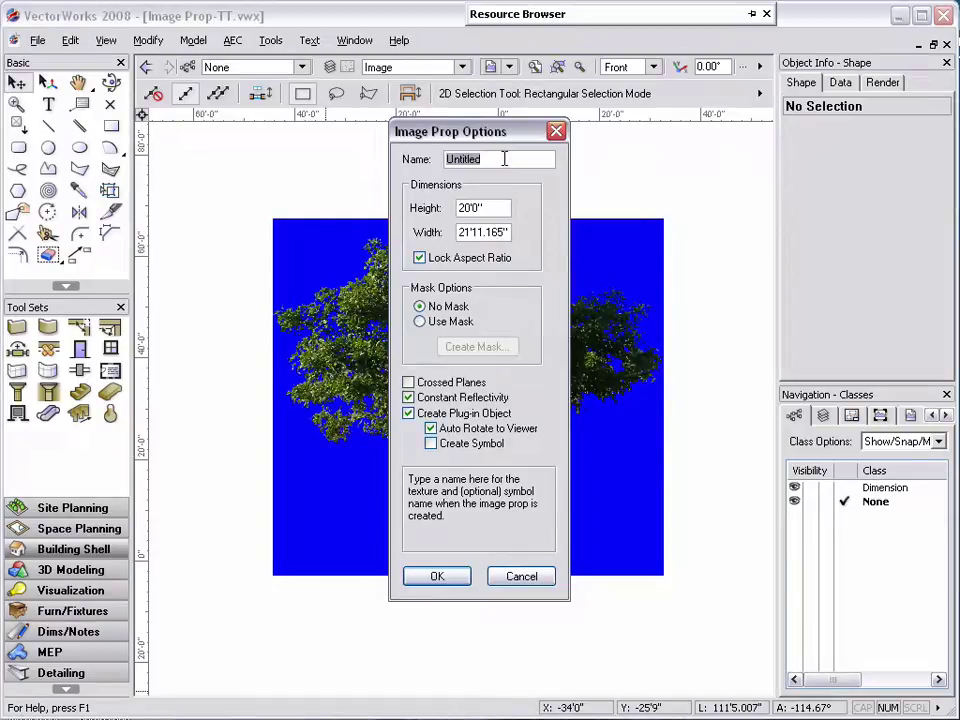
# - Replace the default Untitled name with IP_Oak_Tree
pyautogui.press('BackSpace')
pyautogui.write('IP_Oak_Tree')
pyautogui.press('Tab')
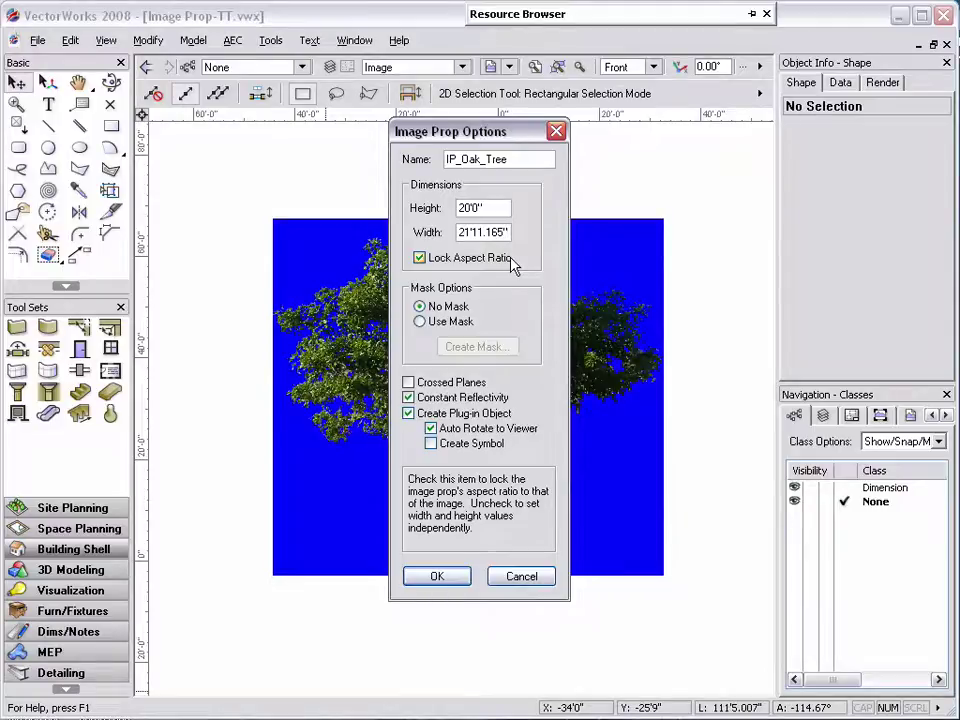
# - Turn on Use Mask and build a Transparent Color mask from This Prop's Color image
pyautogui.click(464, 324)
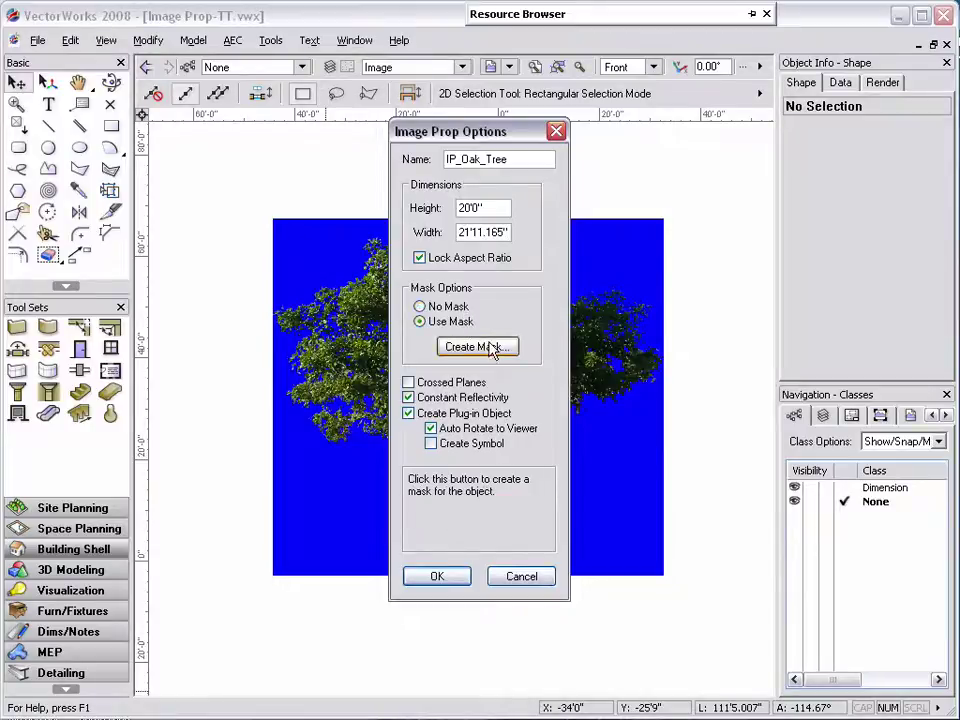
pyautogui.click(490, 348)
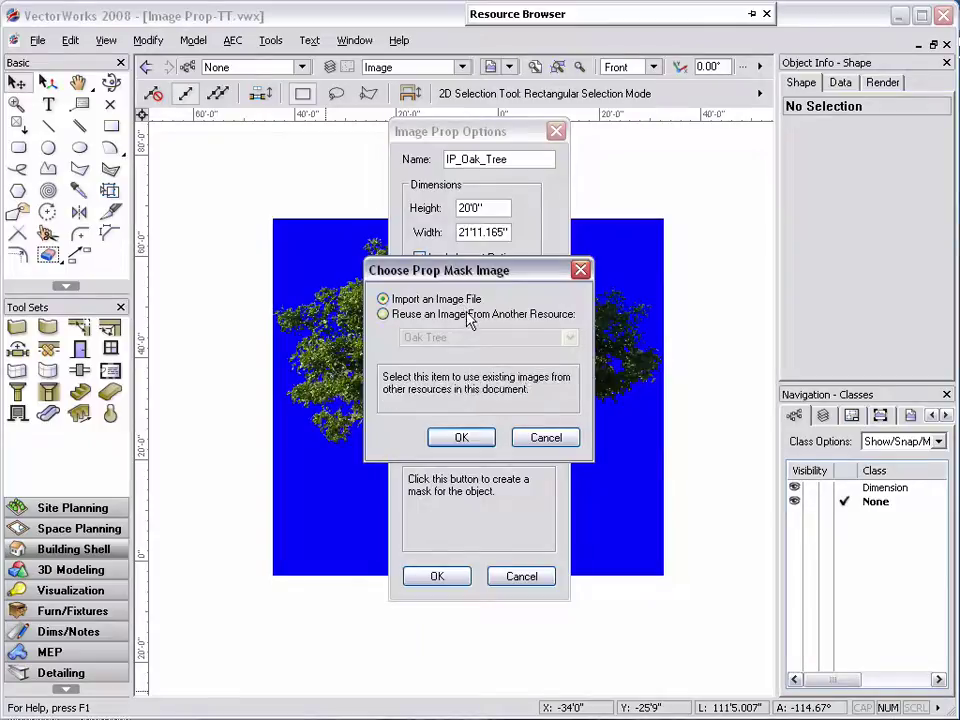
pyautogui.click(467, 315)
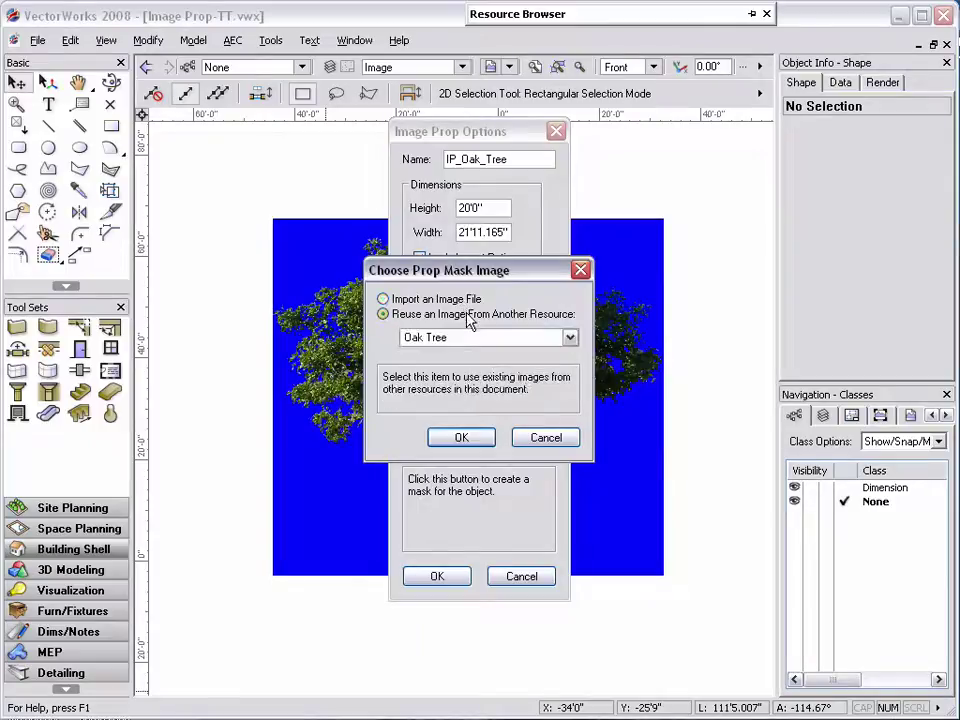
pyautogui.click(569, 338)
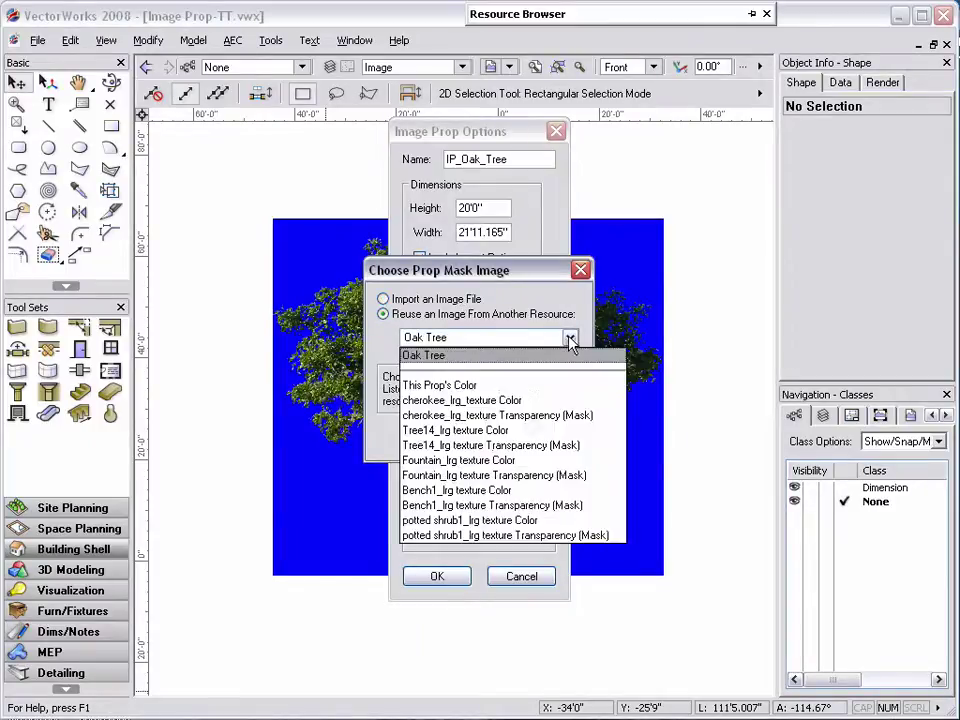
pyautogui.click(455, 395)
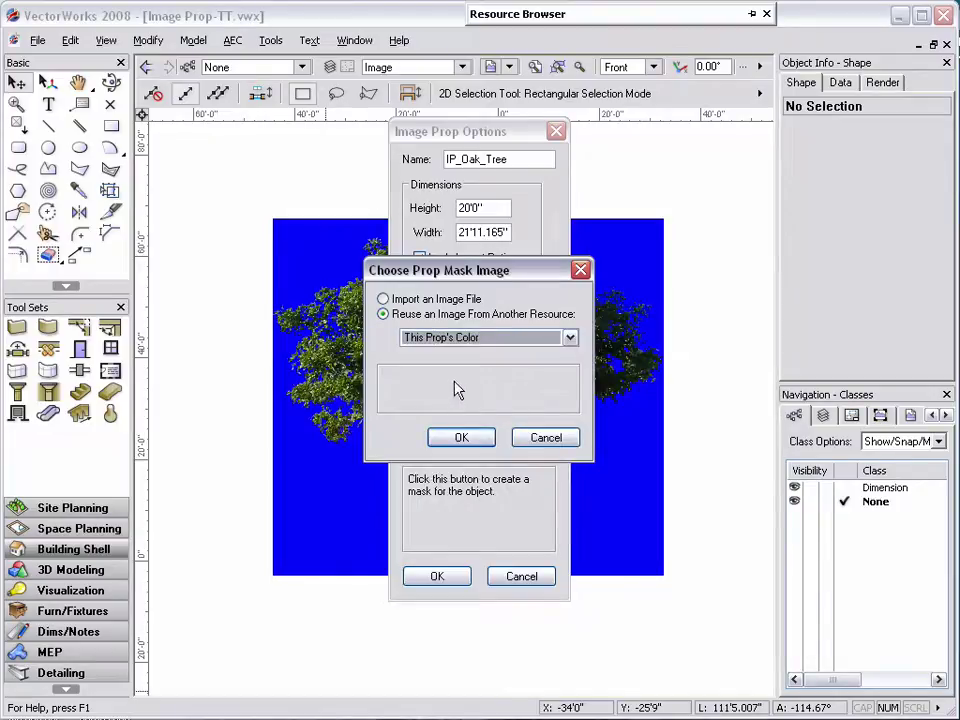
pyautogui.click(472, 444)
pyautogui.click(474, 447)
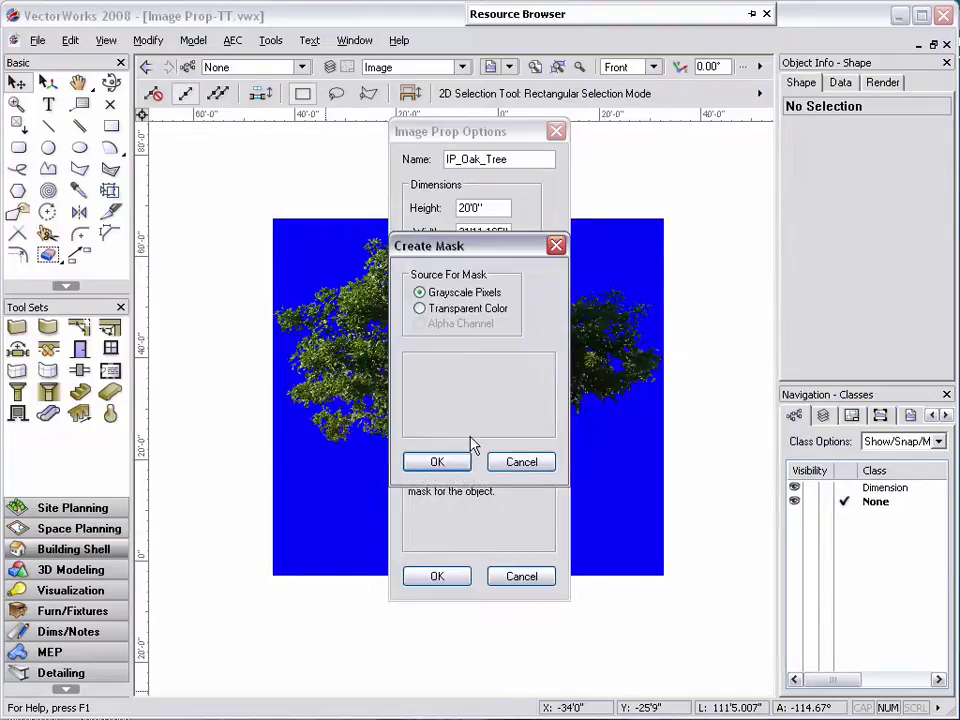
pyautogui.click(503, 310)
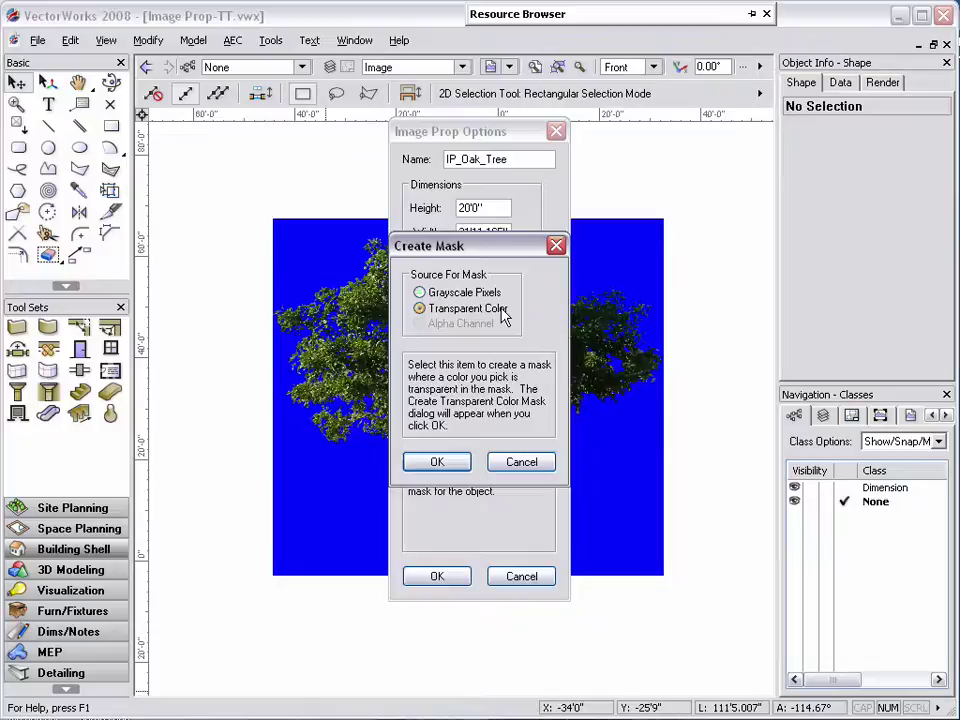
pyautogui.click(437, 462)
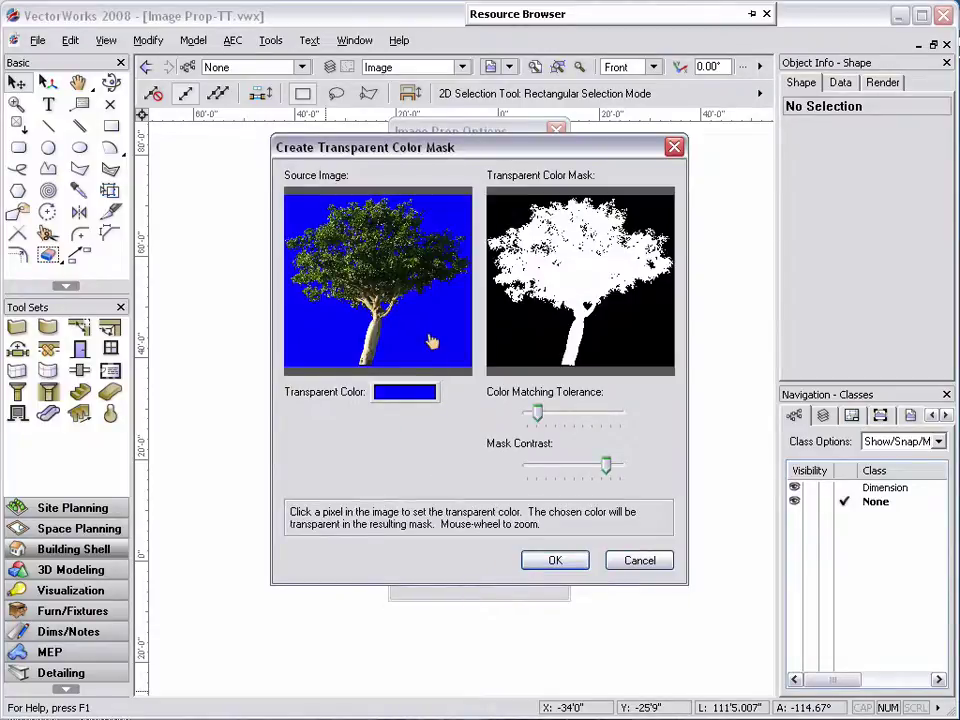
# - Keep blue as the transparent colour, fine-tune mask contrast, and accept the mask
pyautogui.click(428, 394)
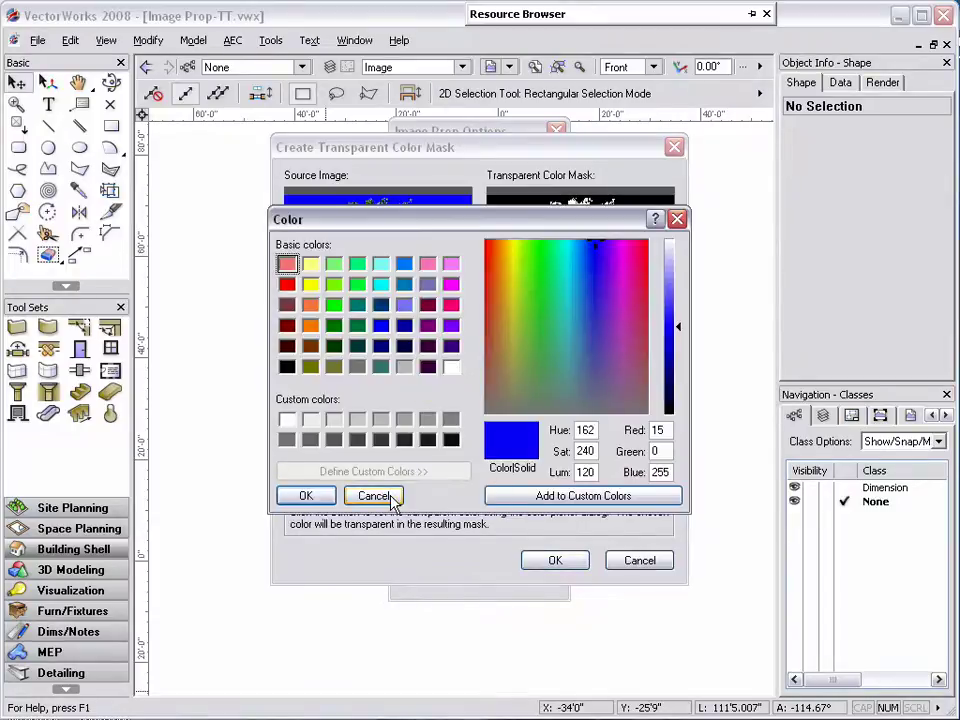
pyautogui.click(384, 495)
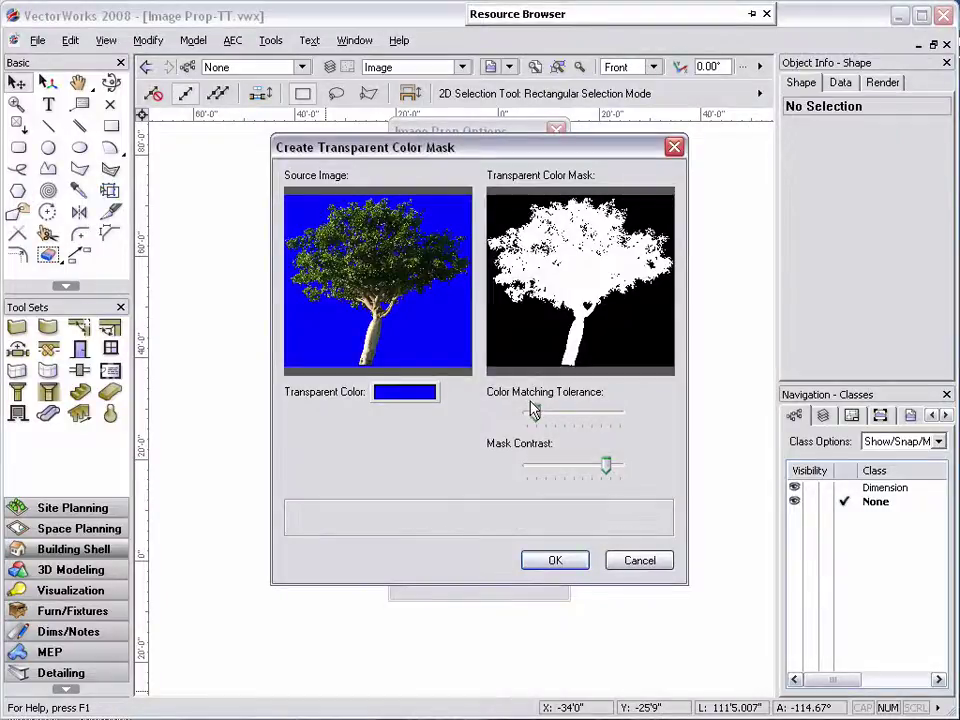
pyautogui.moveTo(611, 471)
pyautogui.mouseDown()
pyautogui.moveTo(546, 470)
pyautogui.moveTo(611, 464)
pyautogui.mouseUp()
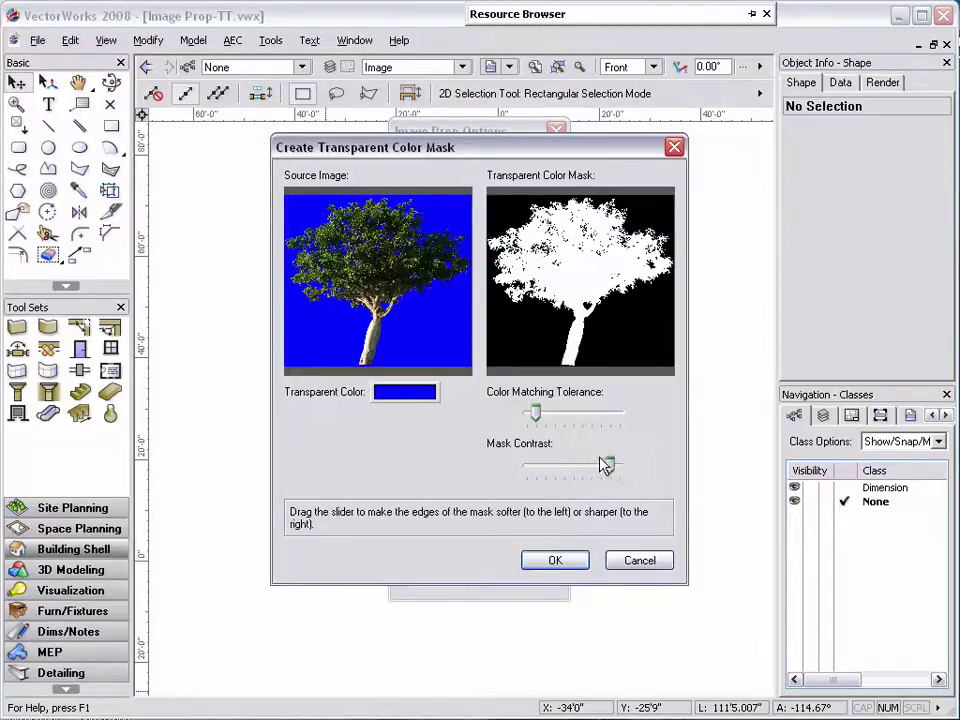
pyautogui.click(555, 561)
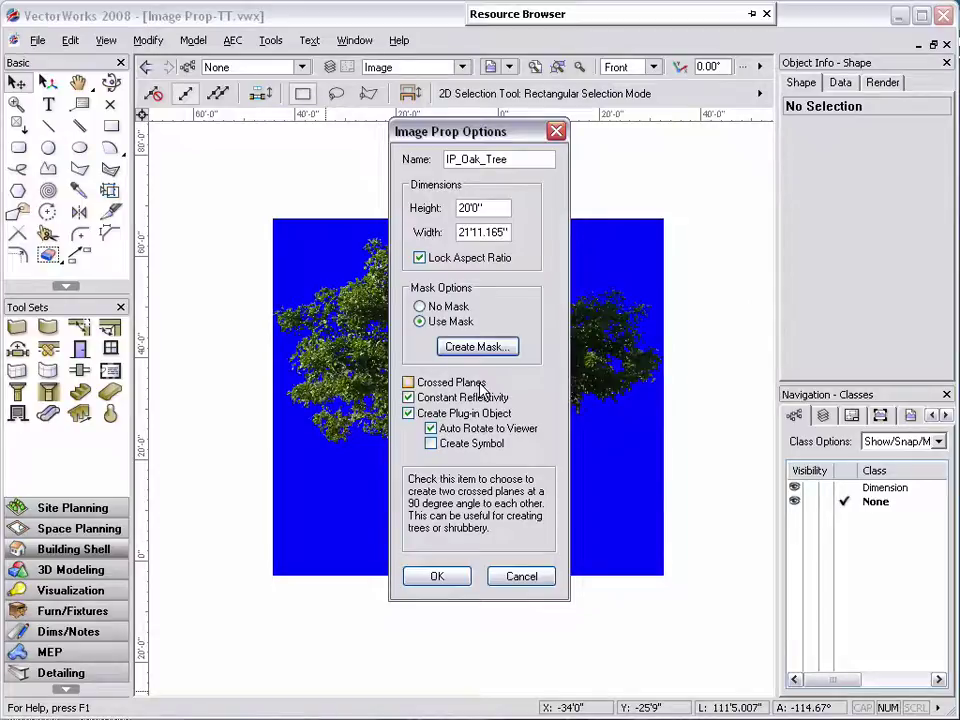
# - Create the prop with crossed planes and a symbol, then place it left of the photo
pyautogui.click(481, 386)
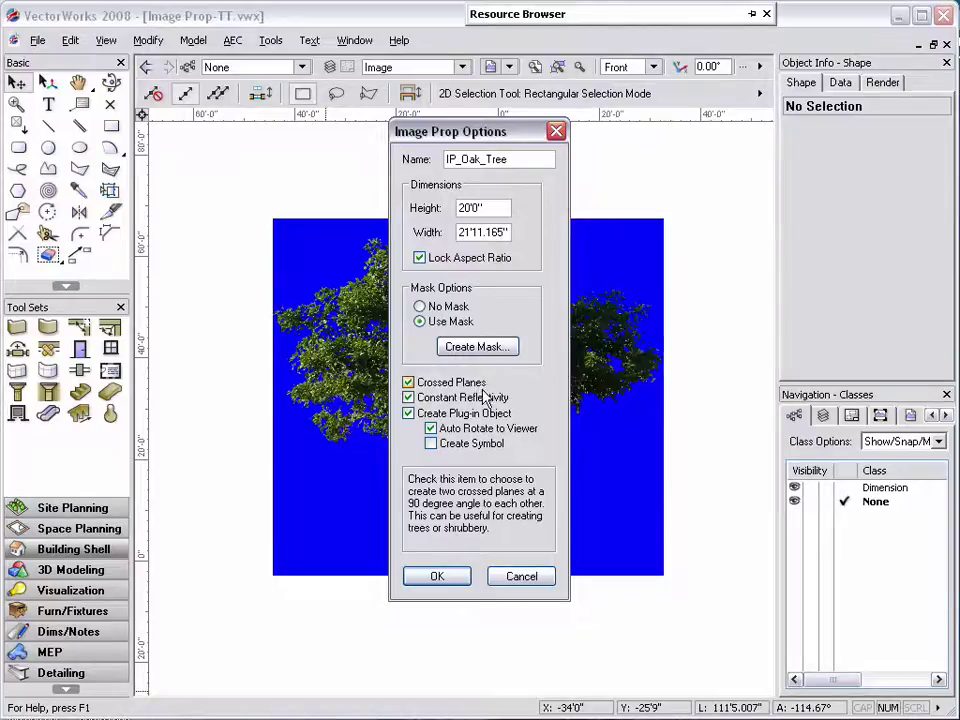
pyautogui.moveTo(489, 397)
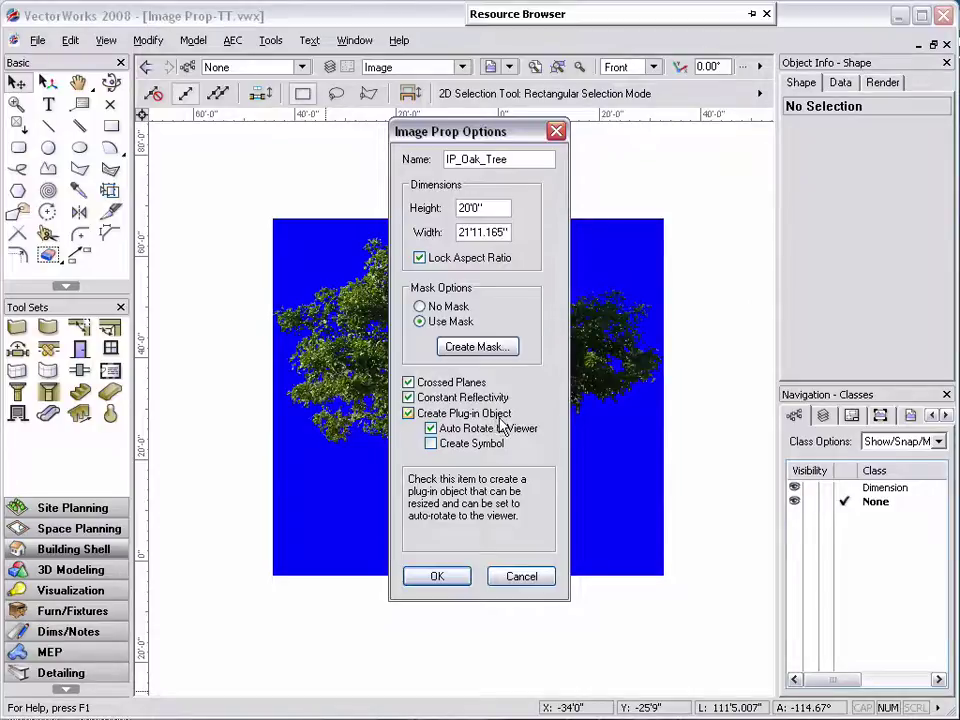
pyautogui.moveTo(520, 430)
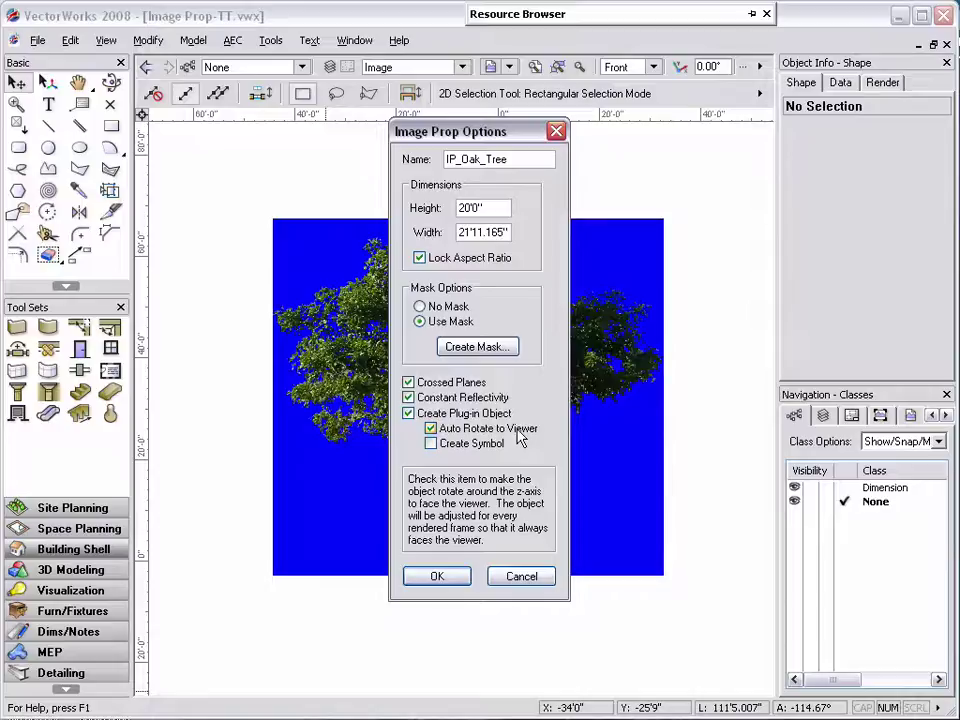
pyautogui.click(465, 449)
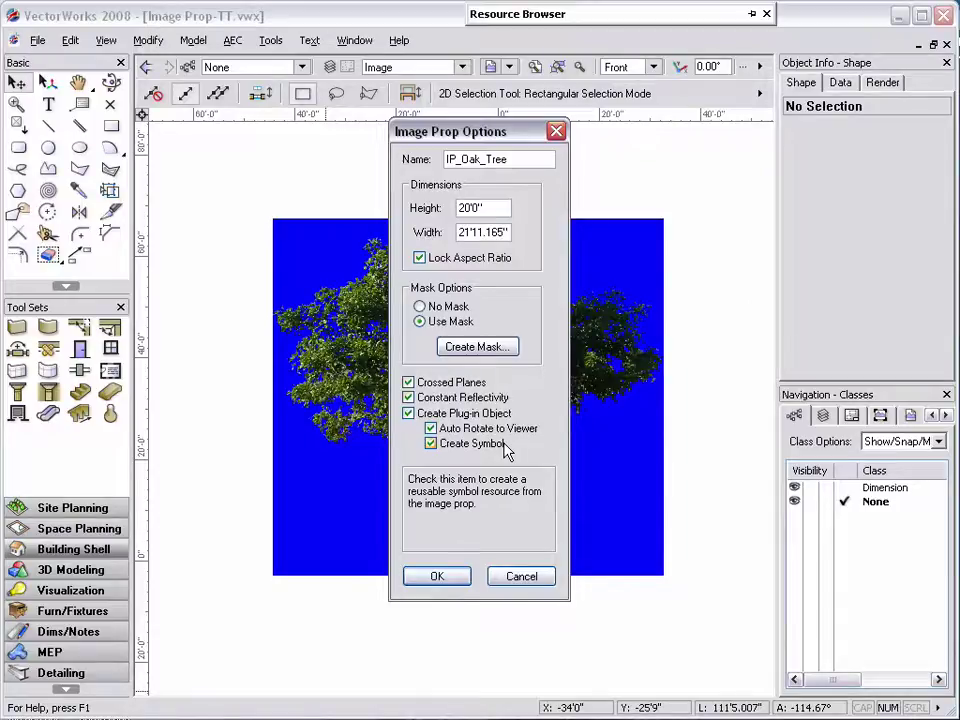
pyautogui.click(441, 577)
pyautogui.moveTo(496, 518); pyautogui.dragTo(210, 516)
# - Switch to Left Isometric, render in OpenGL, and zoom in on the tree
pyautogui.press('1')
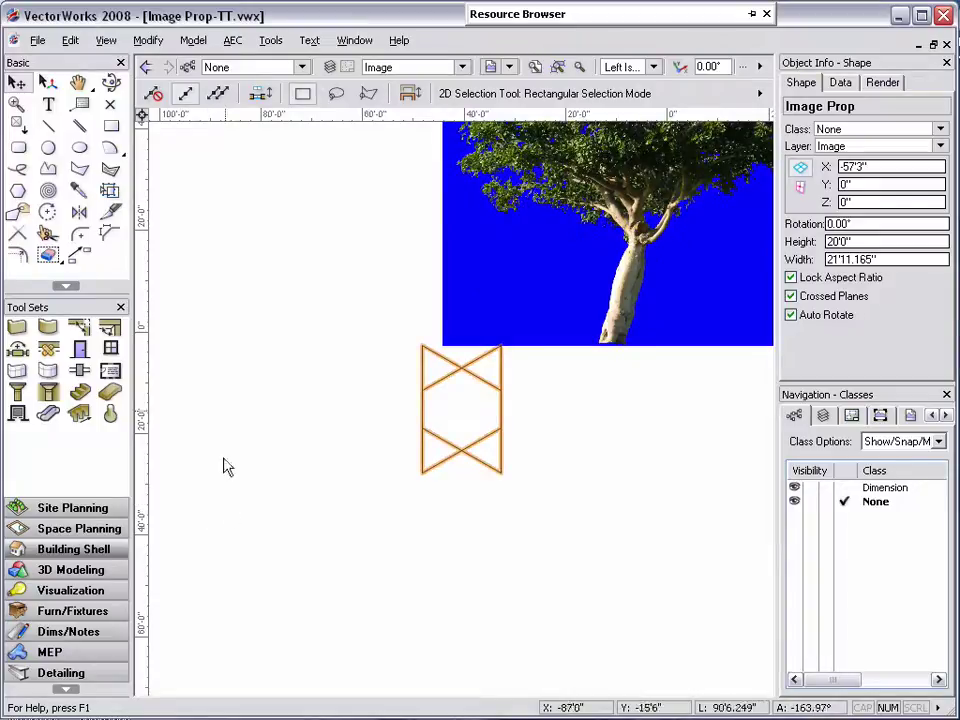
pyautogui.click(106, 41)
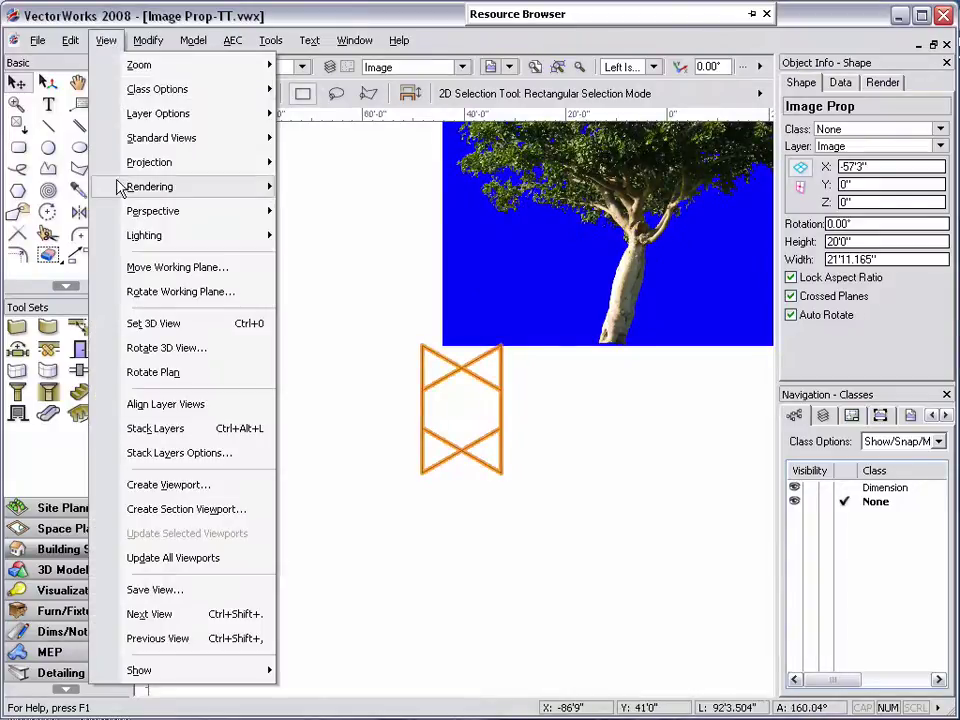
pyautogui.moveTo(120, 187)
pyautogui.click(360, 274)
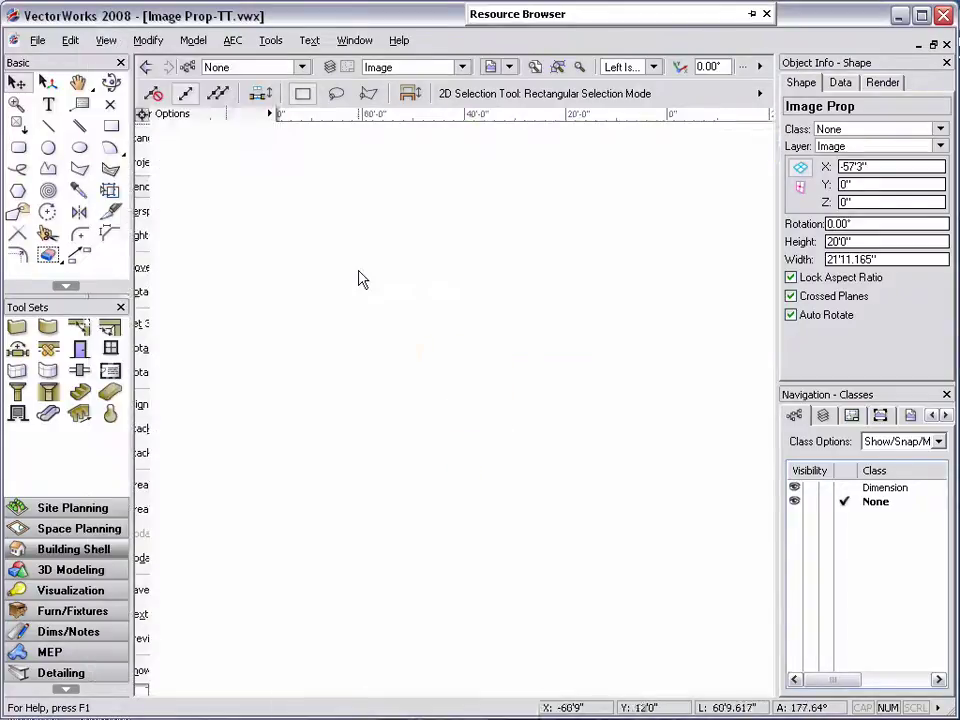
pyautogui.scroll(4, 462, 399)
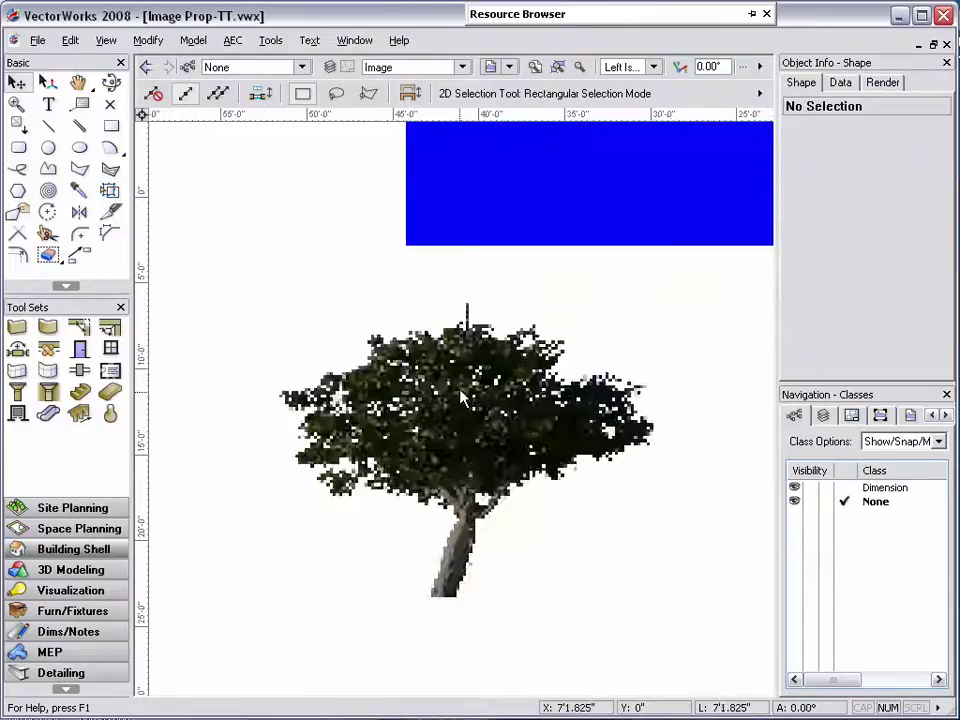
pyautogui.moveTo(352, 282); pyautogui.dragTo(368, 172, button='middle')
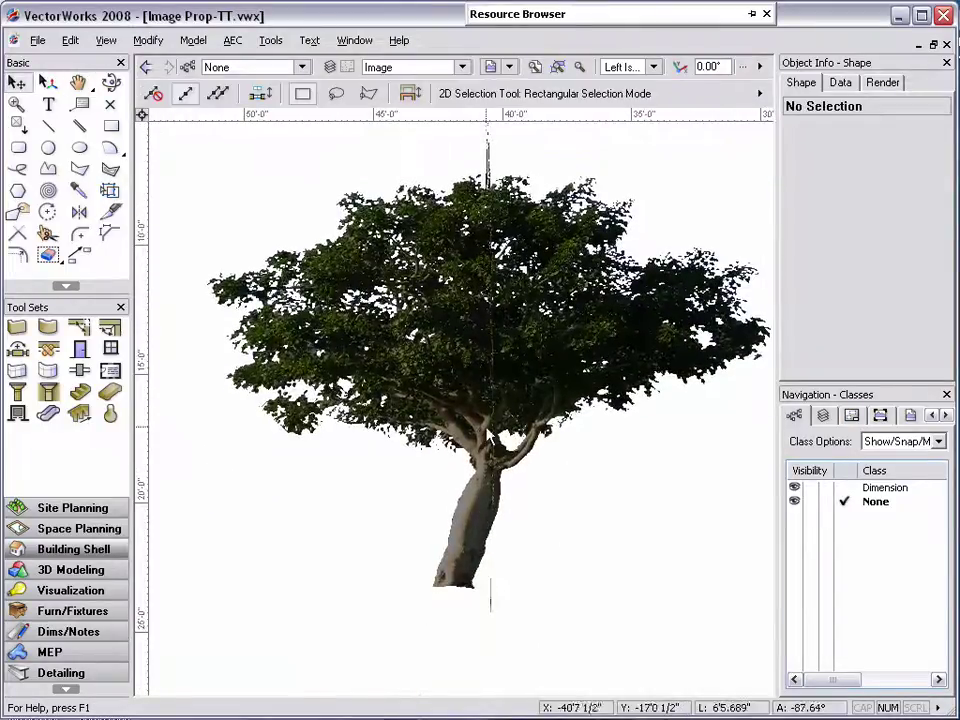
# - Set the tree image prop's height to 22'0" in Object Info
pyautogui.click(473, 567)
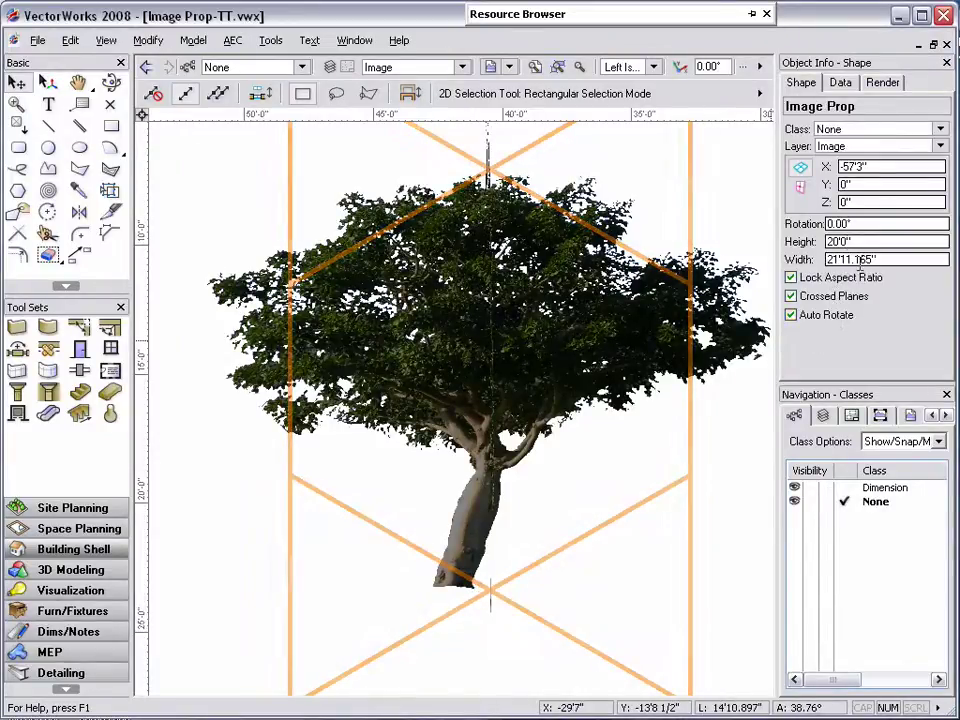
pyautogui.doubleClick(830, 241)
pyautogui.write('22\'0"')
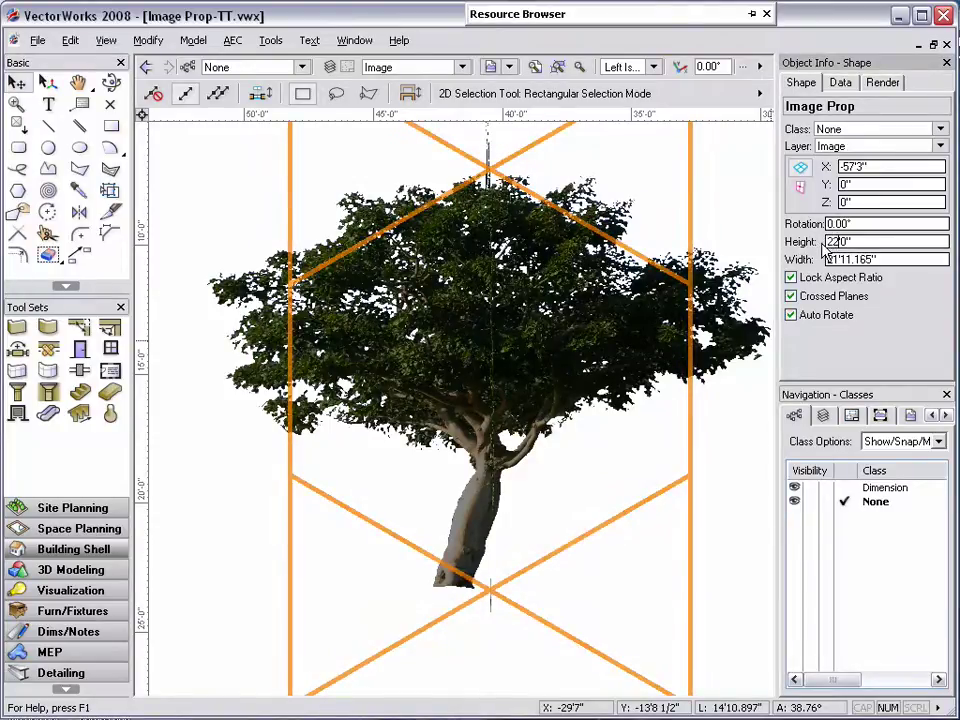
pyautogui.press('Tab')
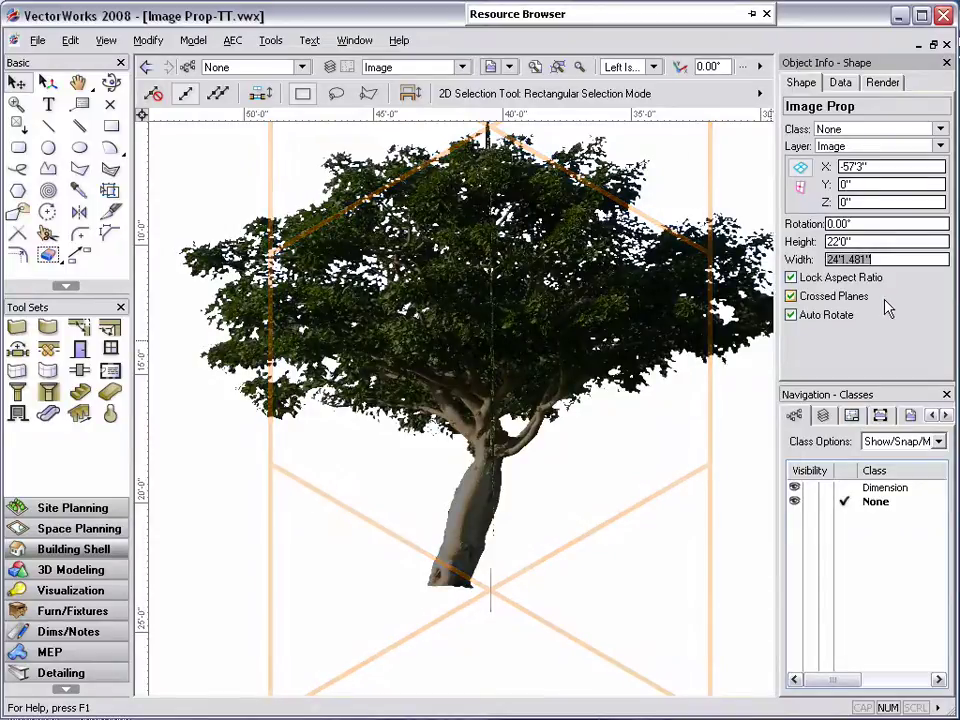
# - Open Res - Walnut Grove Presentation.vwx at Sheet Layer-1
pyautogui.click(356, 41)
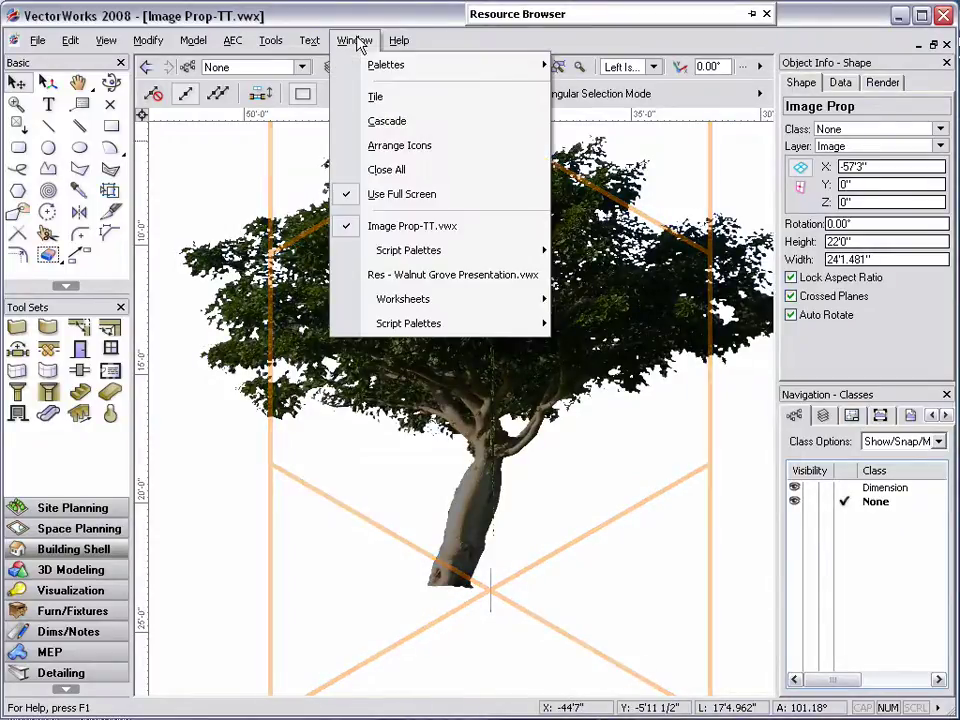
pyautogui.click(364, 274)
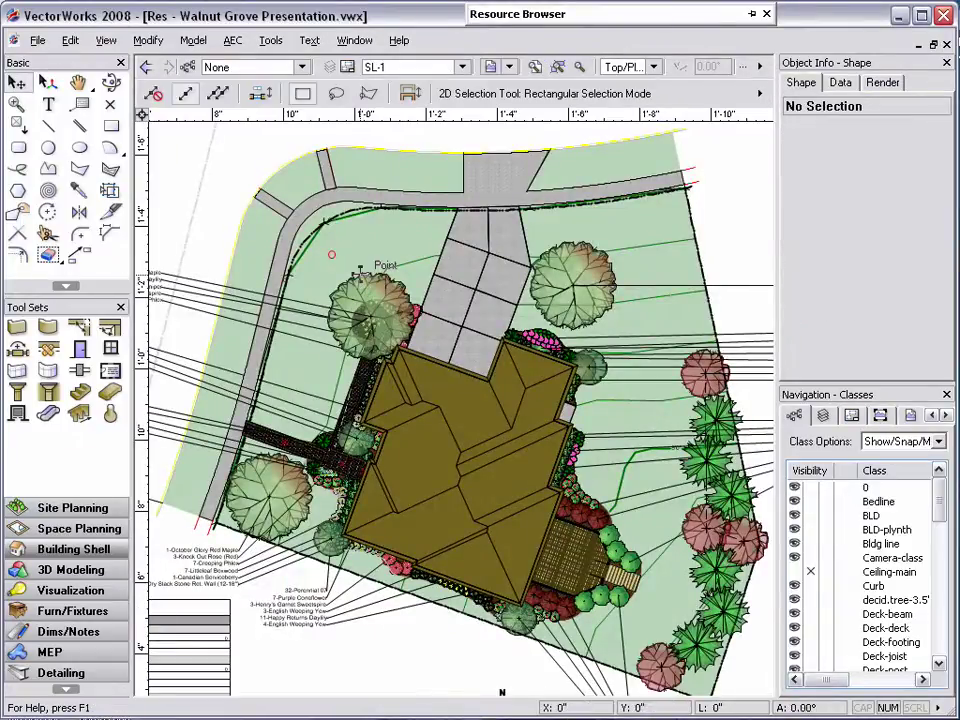
pyautogui.click(398, 68)
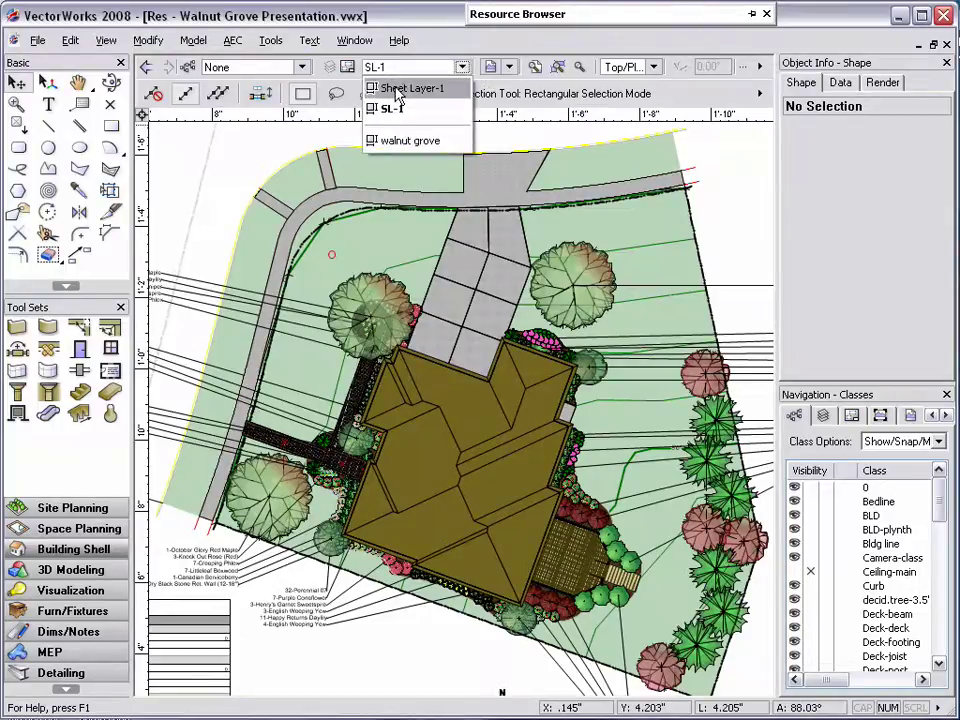
pyautogui.click(398, 89)
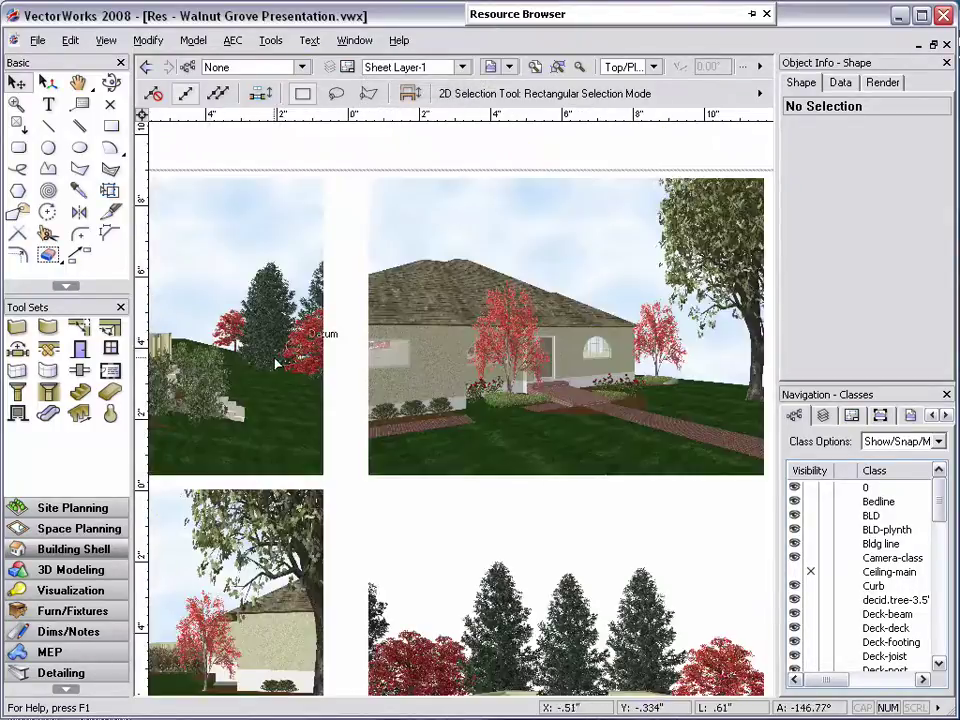
# - Pan and zoom across the sheet to review the rendered house, garden and deck viewports
pyautogui.press('space')
pyautogui.moveTo(273, 365); pyautogui.dragTo(671, 211)
pyautogui.scroll(2, 561, 414)
pyautogui.scroll(2, 555, 444)
pyautogui.press('space')
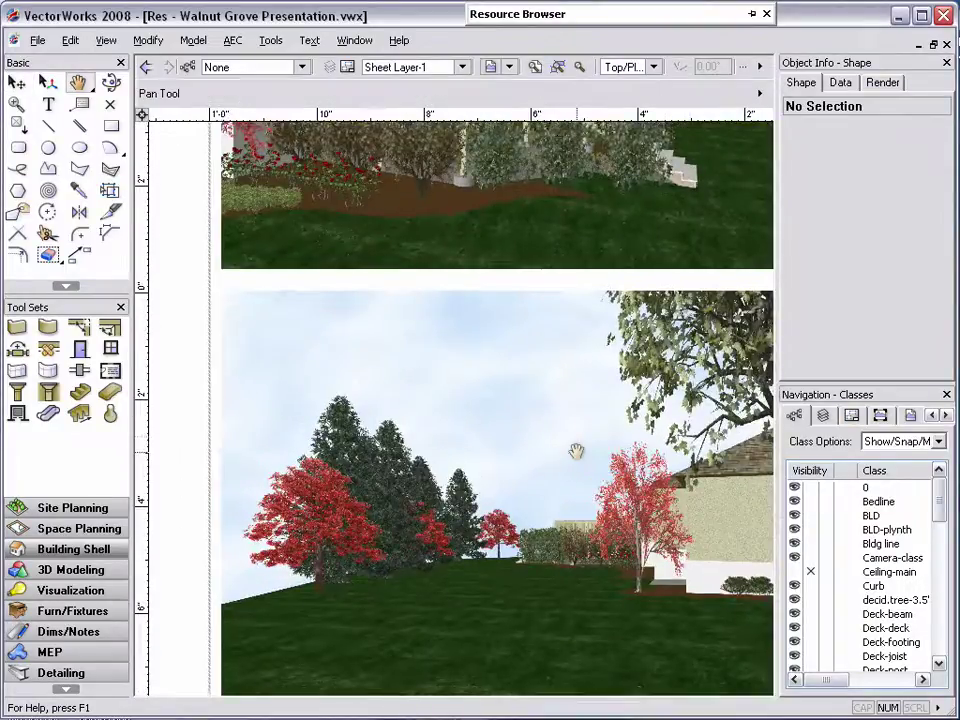
pyautogui.moveTo(575, 450); pyautogui.dragTo(528, 391)
pyautogui.press('space')
pyautogui.moveTo(678, 463); pyautogui.dragTo(150, 465)
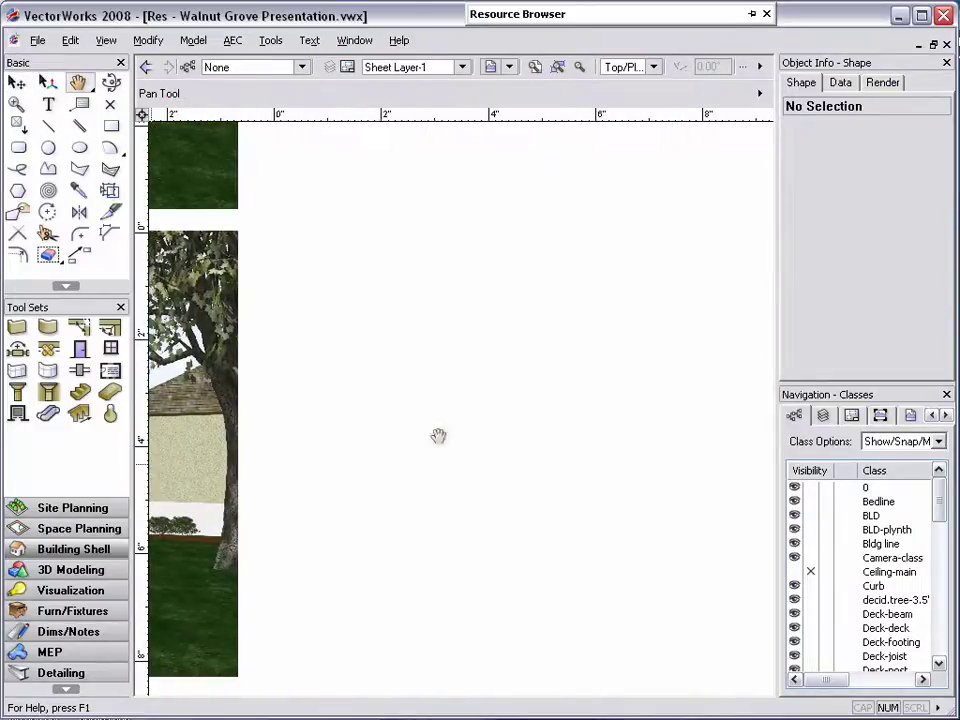
pyautogui.press('space')
pyautogui.moveTo(590, 422); pyautogui.dragTo(498, 413)
pyautogui.press('space')
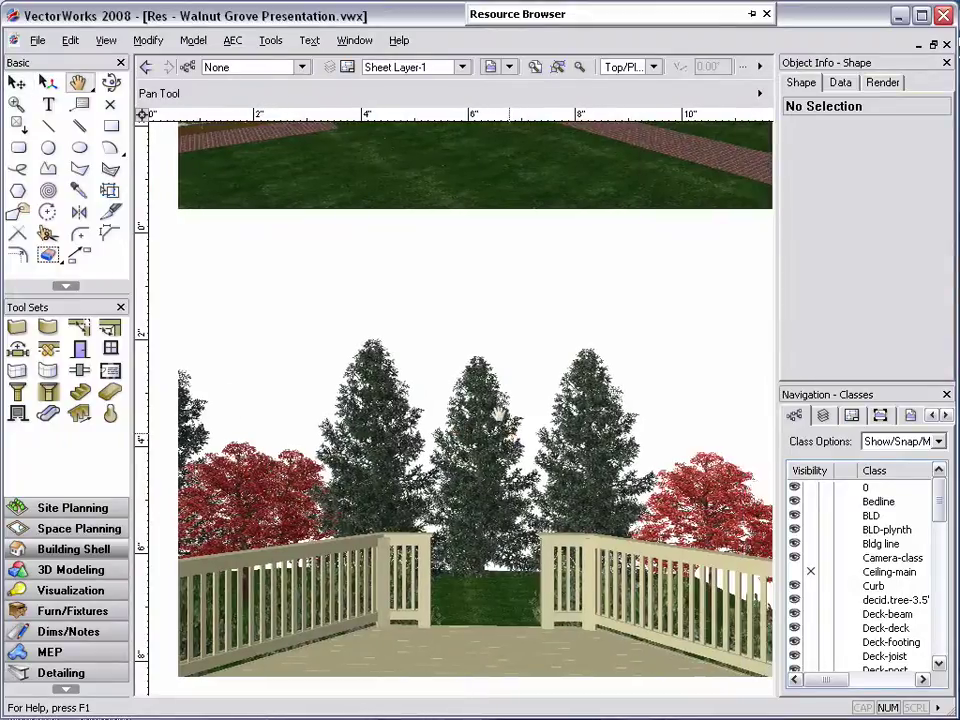